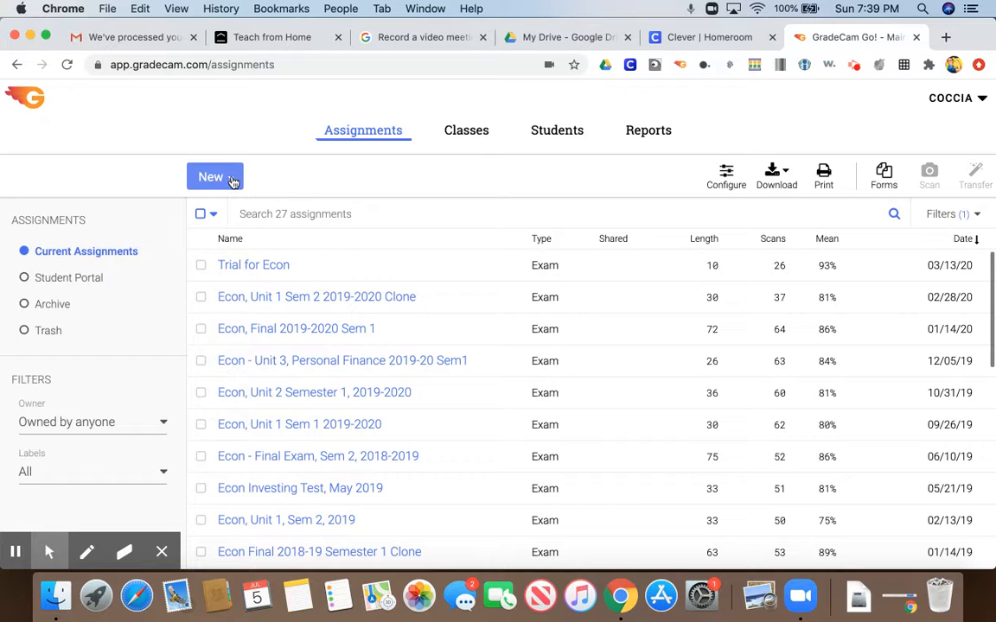
Create a multiple-question assignment named "AP workshop" with 10 questions.
{"action": "left_click", "coordinate": [232, 179]}
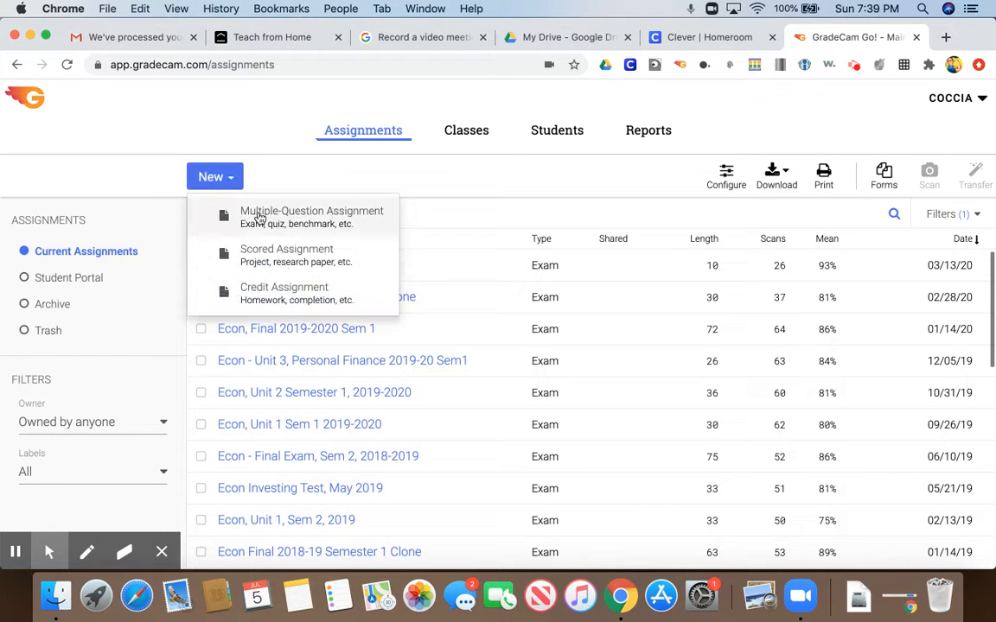
{"action": "left_click", "coordinate": [259, 217]}
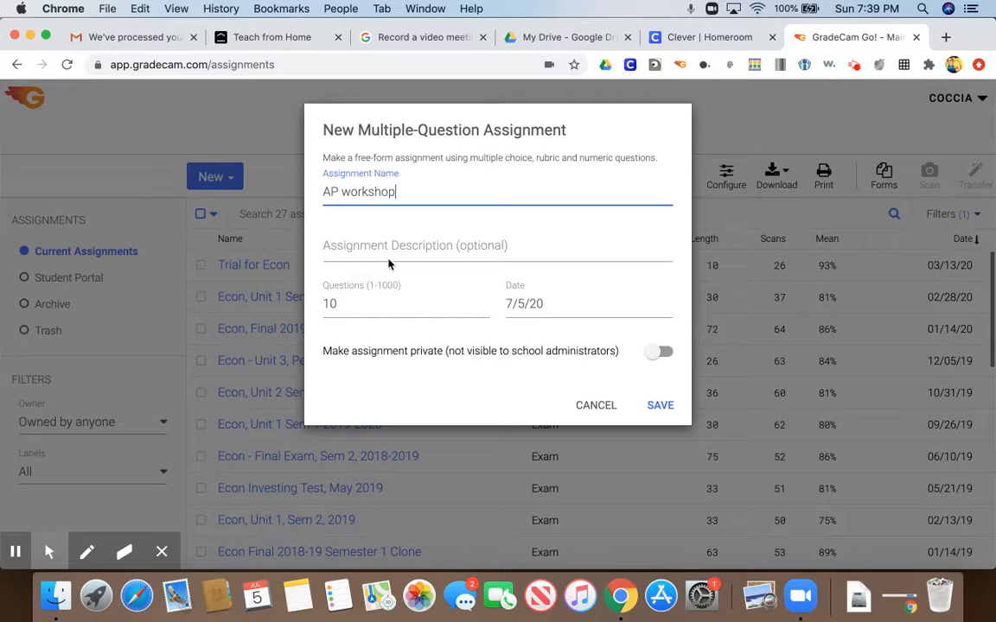
{"action": "left_click", "coordinate": [660, 405]}
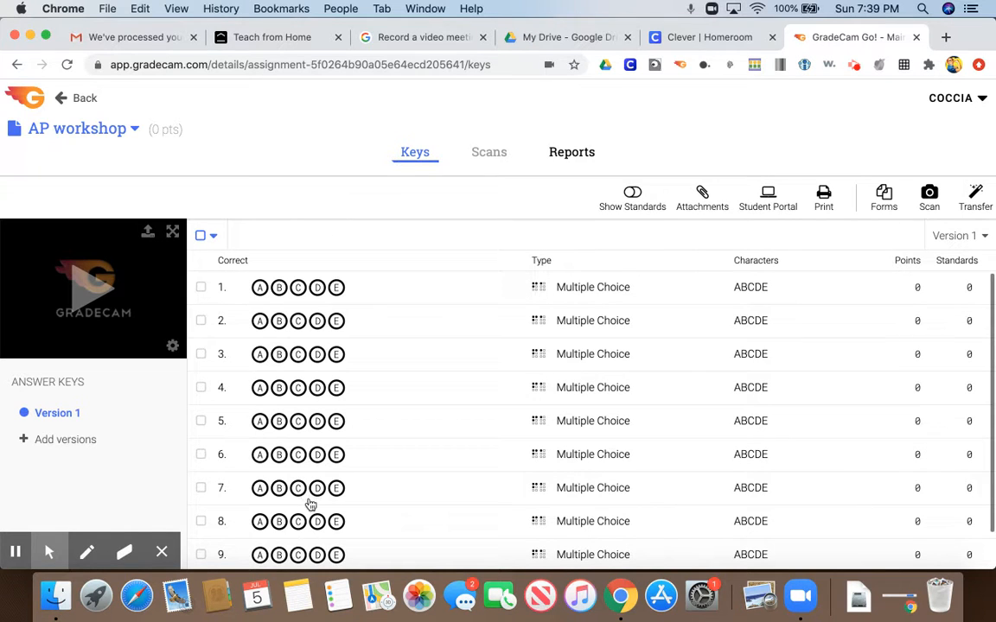
Change the answer characters of all ten AP workshop questions to 1234 and clear the selection.
{"action": "scroll", "coordinate": [320, 481], "scroll_direction": "down", "scroll_amount": 1}
{"action": "scroll", "coordinate": [319, 482], "scroll_direction": "up", "scroll_amount": 1}
{"action": "left_click", "coordinate": [201, 236]}
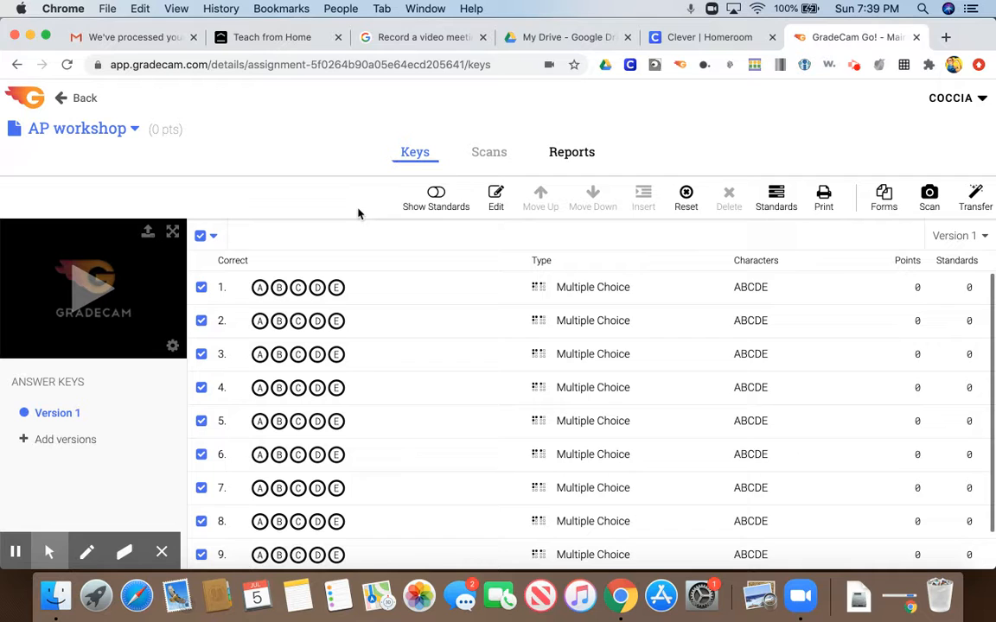
{"action": "left_click", "coordinate": [496, 197]}
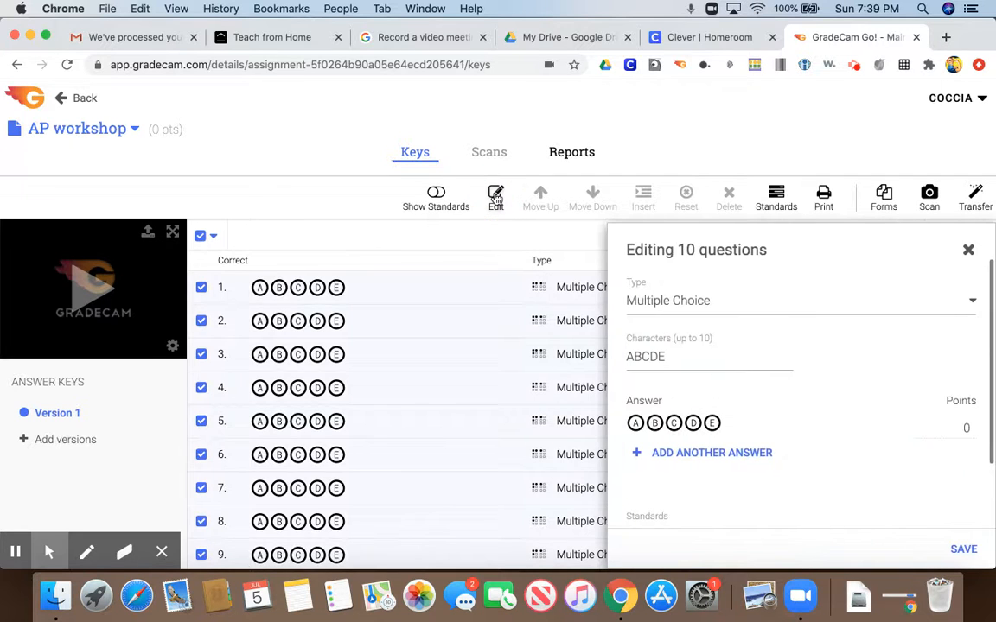
{"action": "left_click", "coordinate": [667, 356]}
{"action": "left_click_drag", "start_coordinate": [667, 356], "coordinate": [629, 356]}
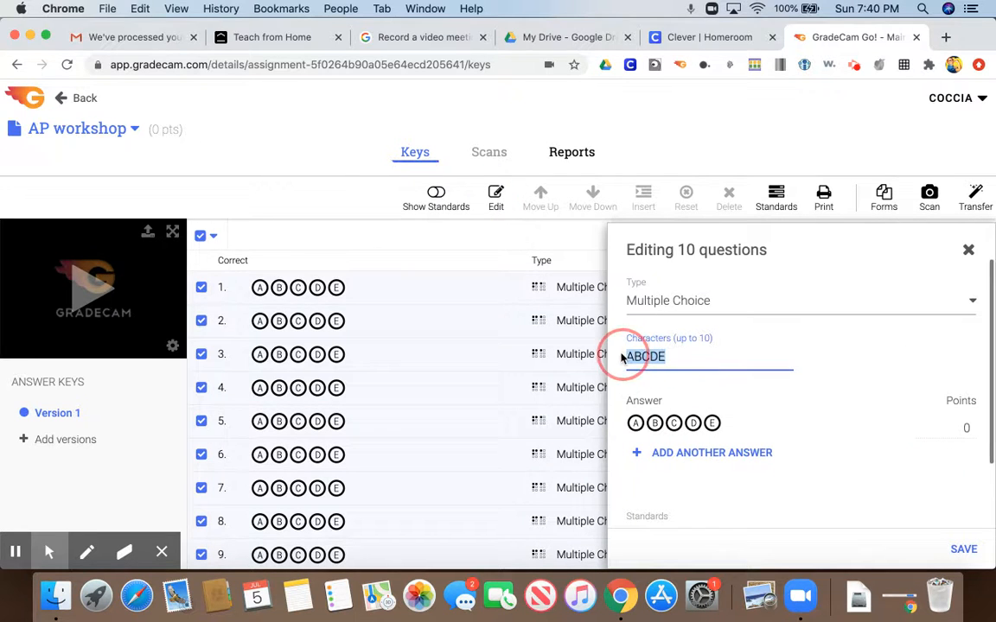
{"action": "type", "text": "1234"}
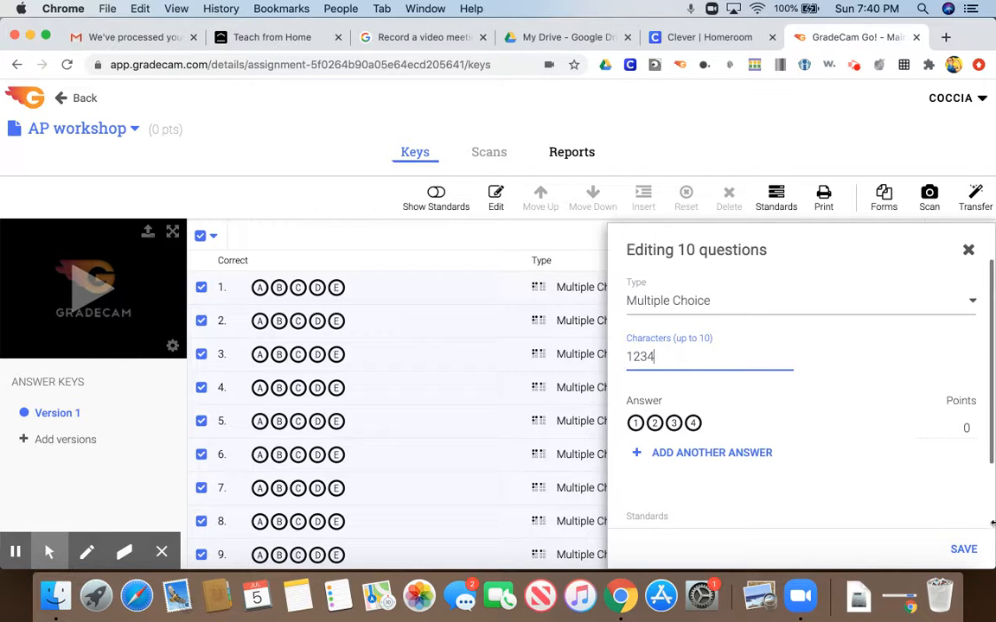
{"action": "left_click", "coordinate": [963, 550]}
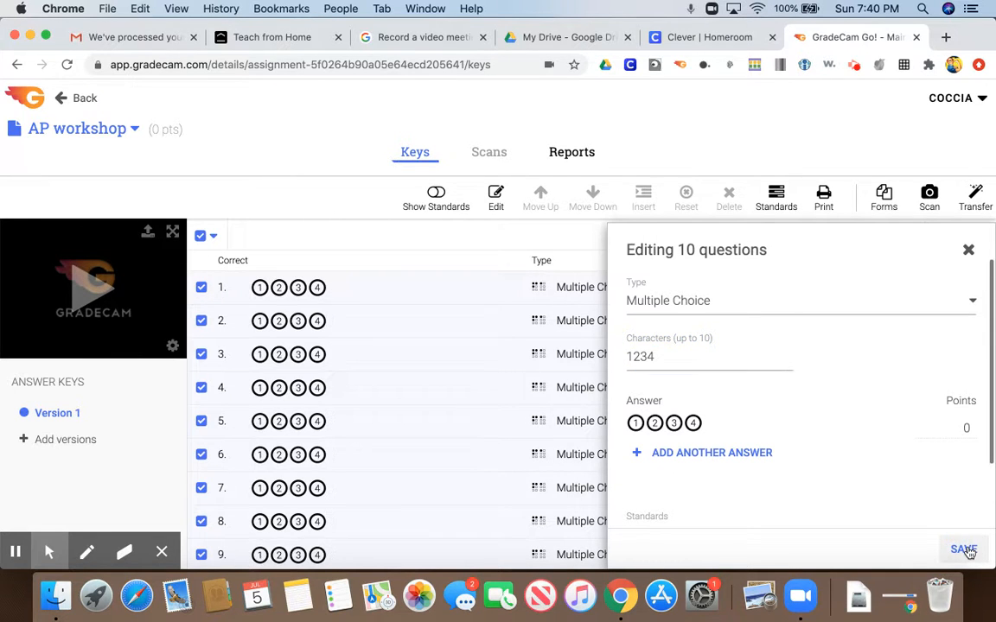
{"action": "left_click", "coordinate": [968, 250]}
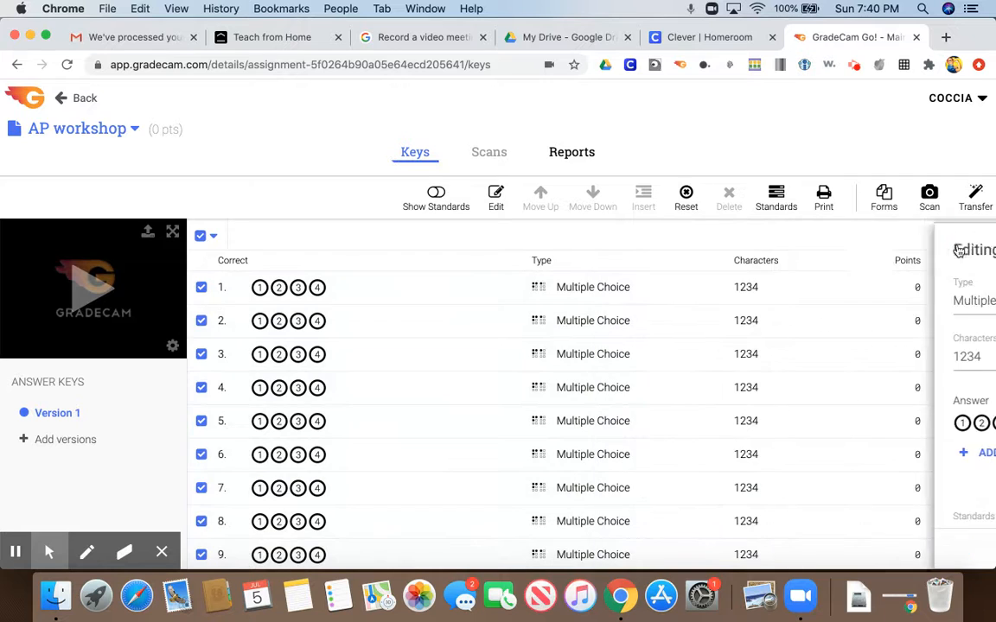
{"action": "left_click", "coordinate": [199, 236]}
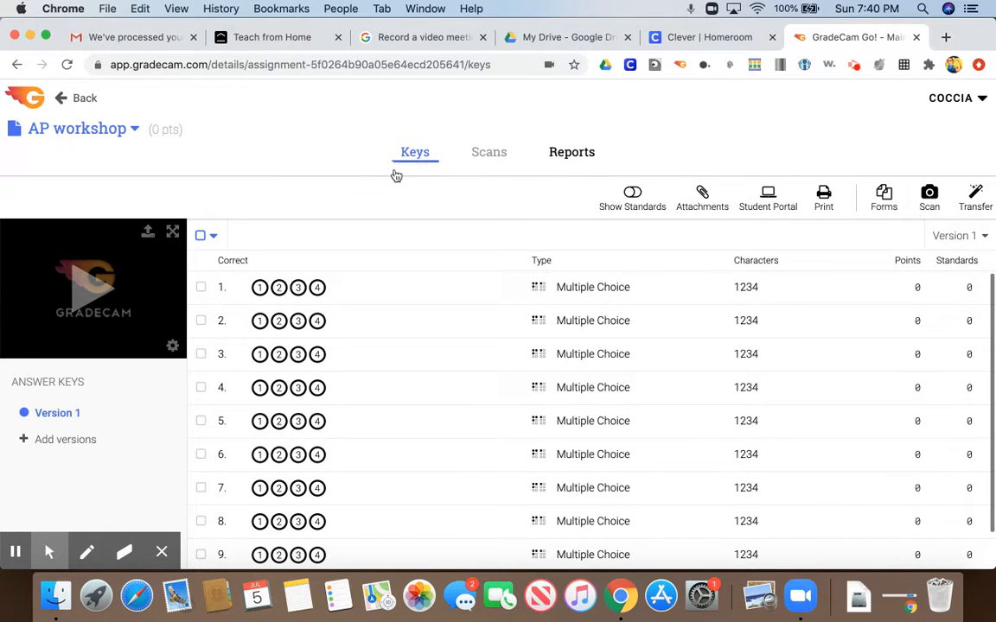
Fill in the answer key for questions 1 to 4 as 1, 3, 1 and 3.
{"action": "left_click", "coordinate": [260, 288]}
{"action": "left_click", "coordinate": [299, 321]}
{"action": "left_click", "coordinate": [260, 356]}
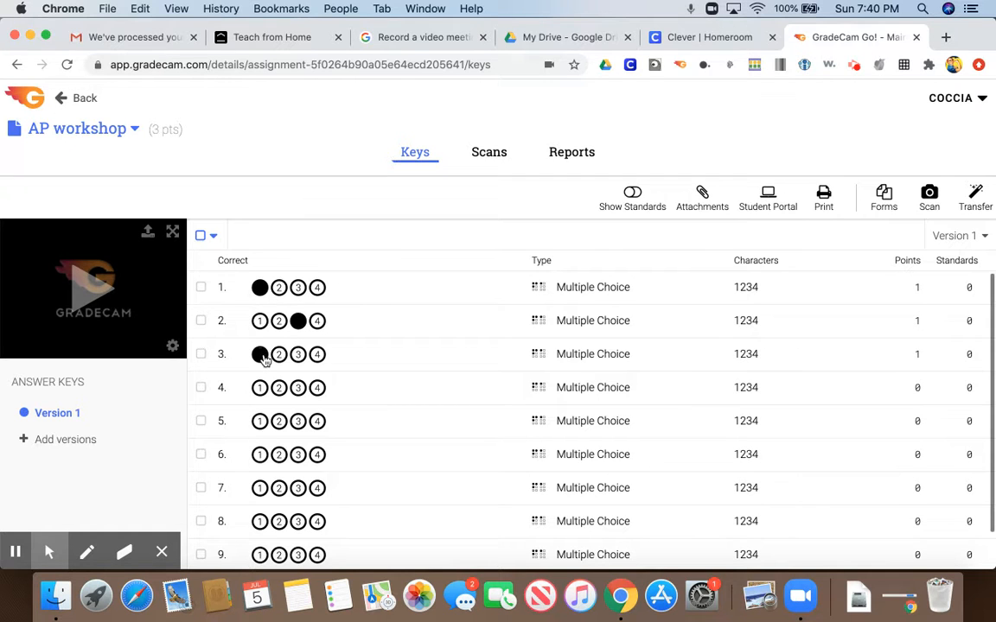
{"action": "left_click", "coordinate": [297, 389]}
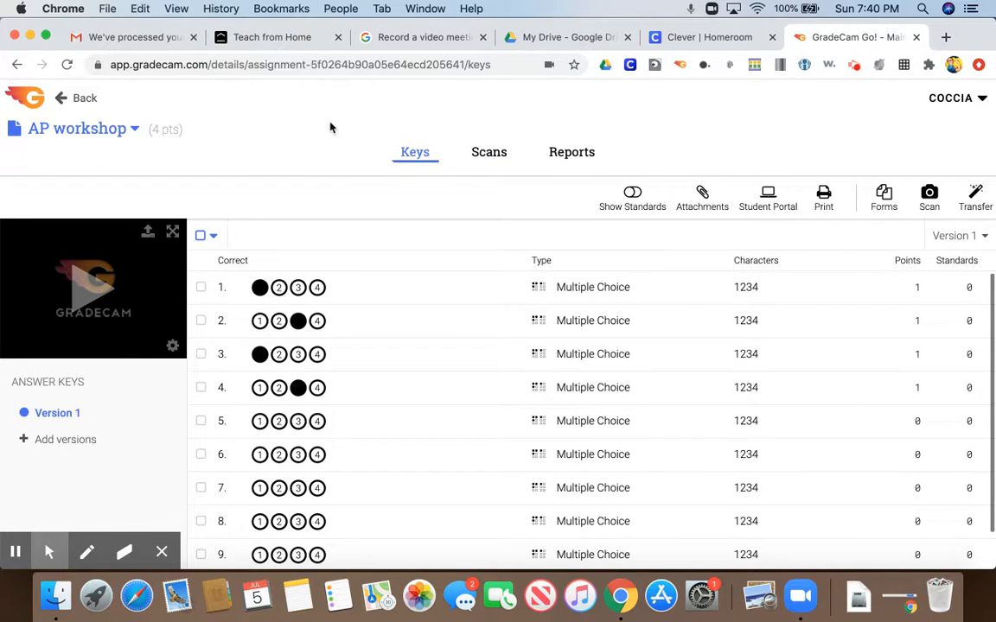
Open the Trial for Econ assignment, start scanning with the camera, and record the unreadable form as blank.
{"action": "left_click", "coordinate": [84, 98]}
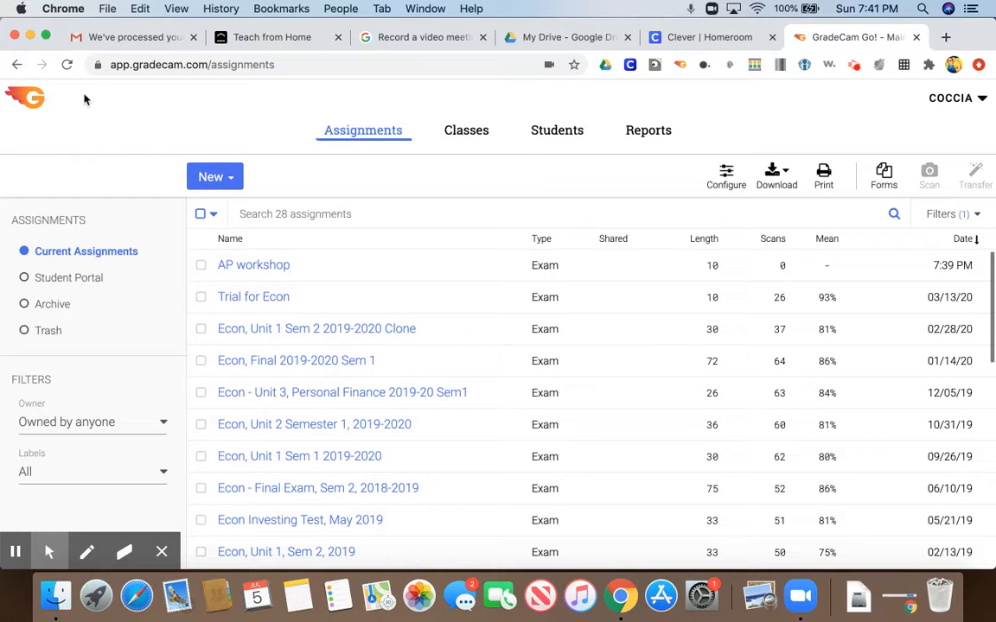
{"action": "left_click", "coordinate": [244, 299]}
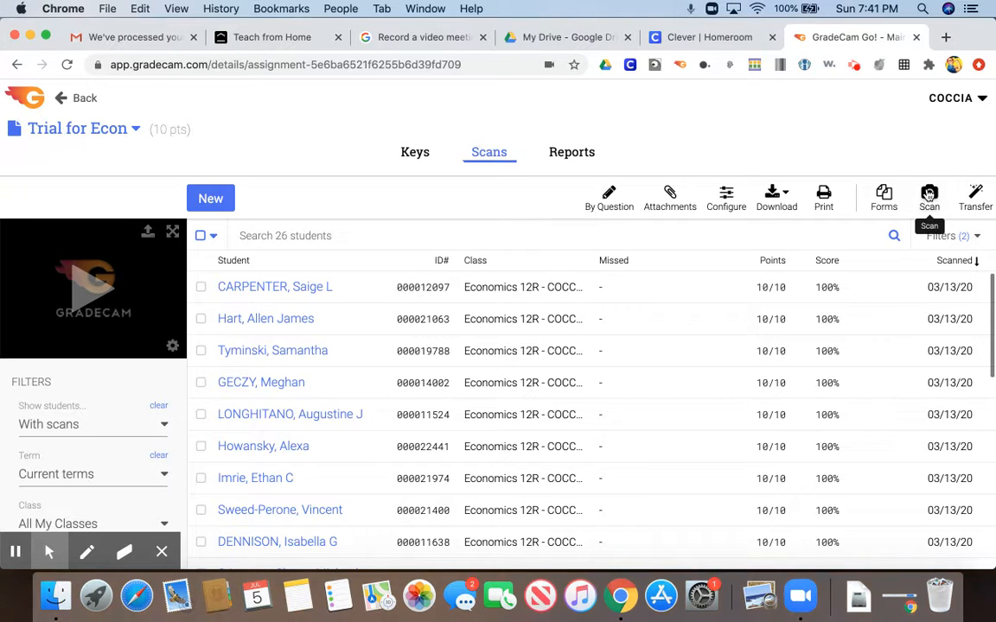
{"action": "left_click", "coordinate": [929, 196]}
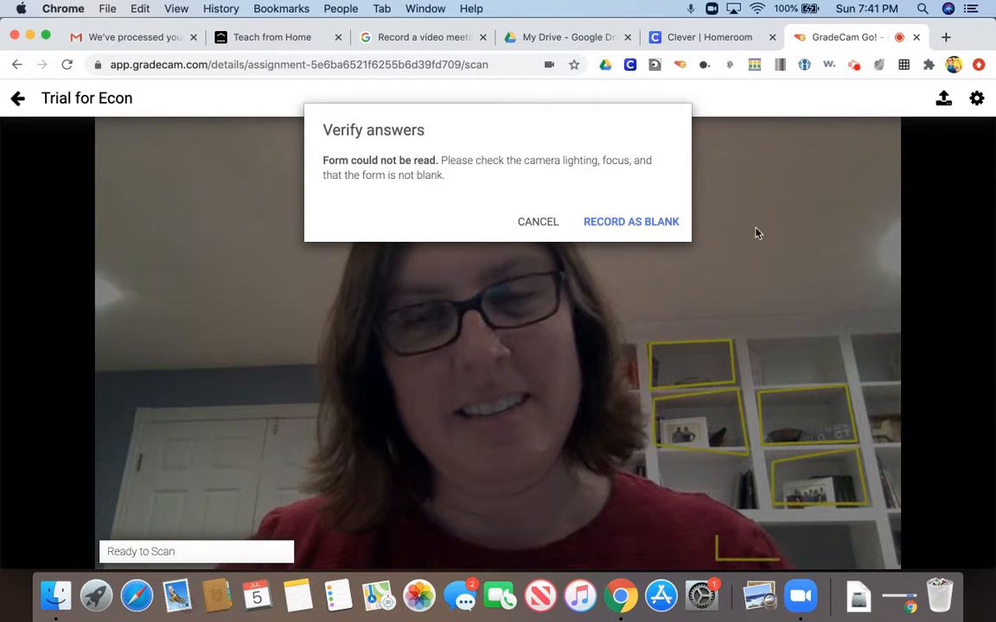
{"action": "left_click", "coordinate": [633, 224]}
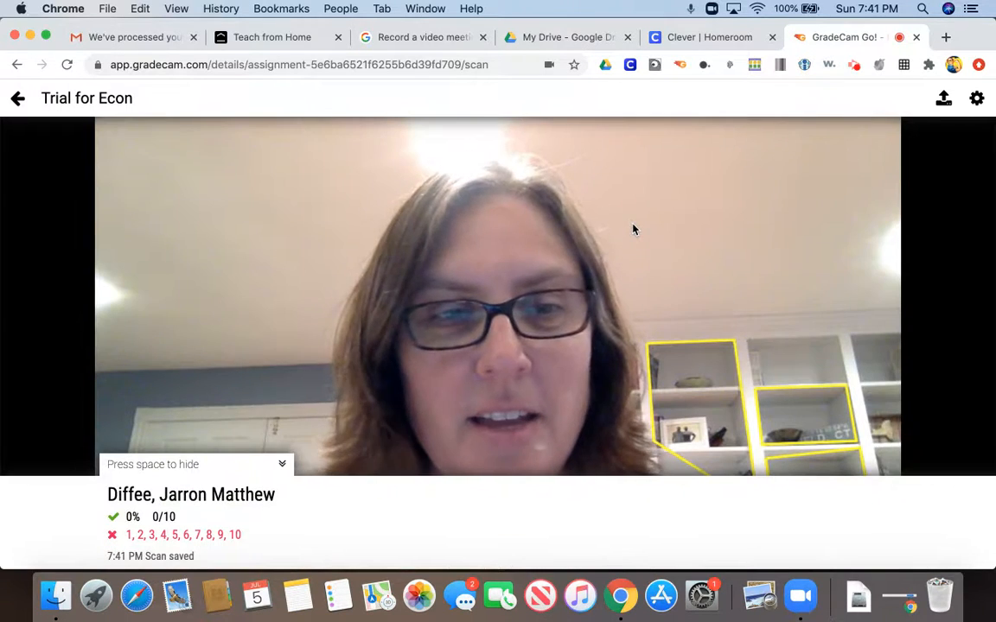
{"action": "left_click", "coordinate": [19, 98]}
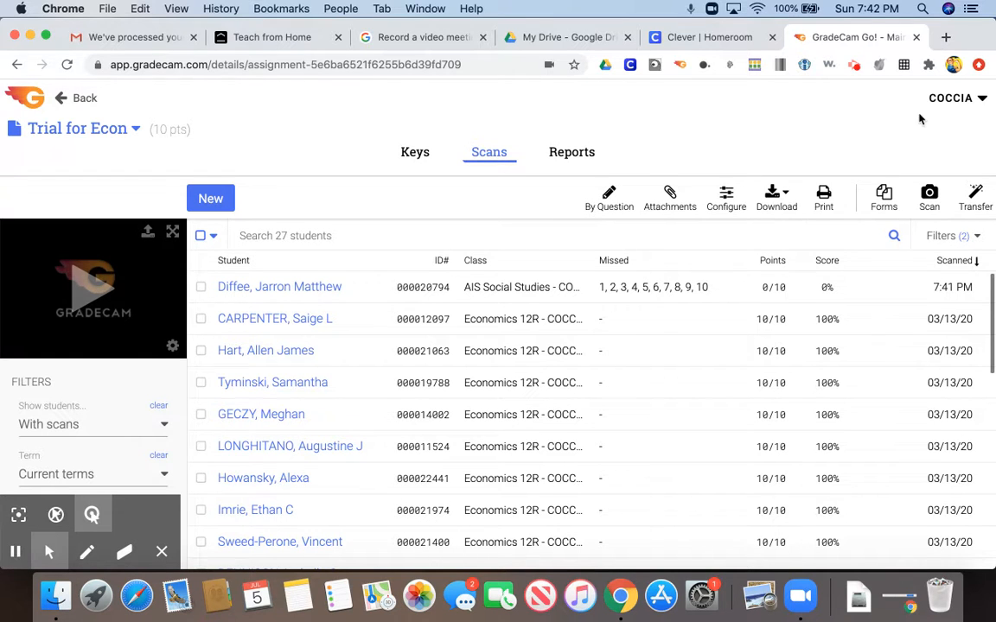
Set up form printing for Trial for Econ with the first Economics 12R section 2 class and its first listed student.
{"action": "left_click", "coordinate": [884, 199]}
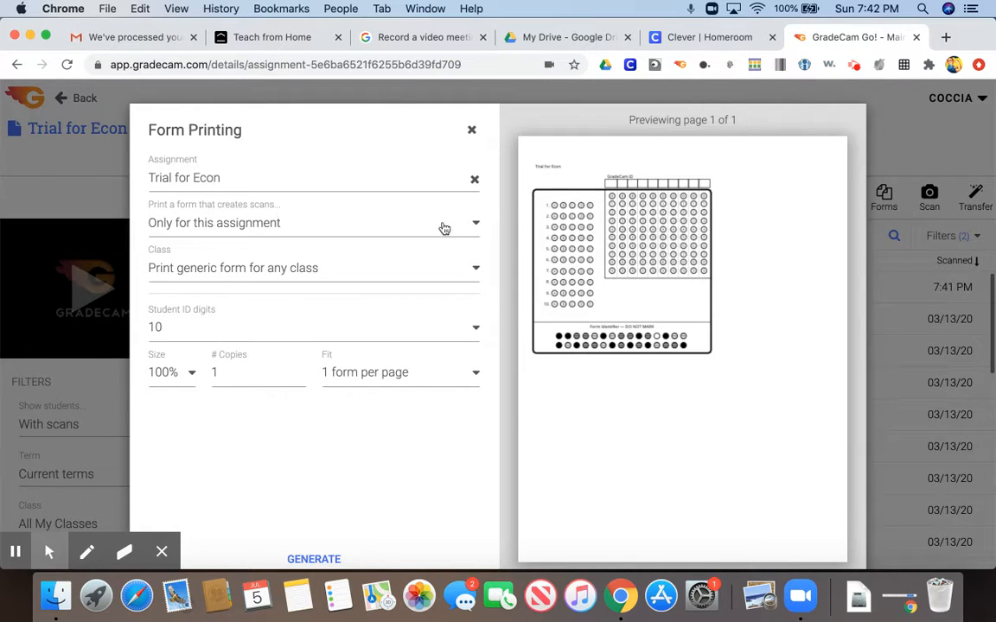
{"action": "left_click", "coordinate": [477, 273]}
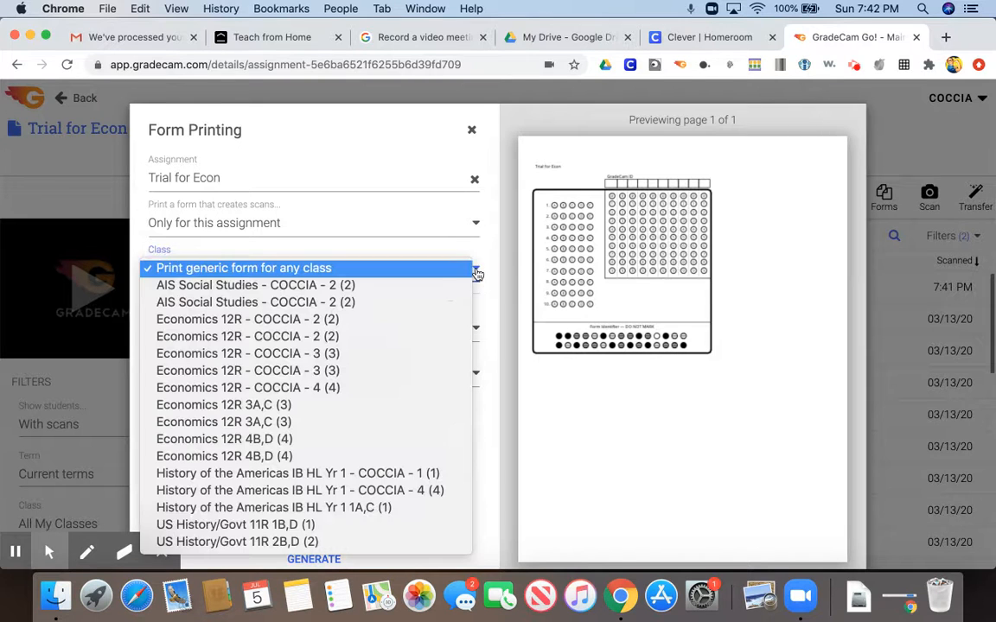
{"action": "left_click", "coordinate": [390, 323]}
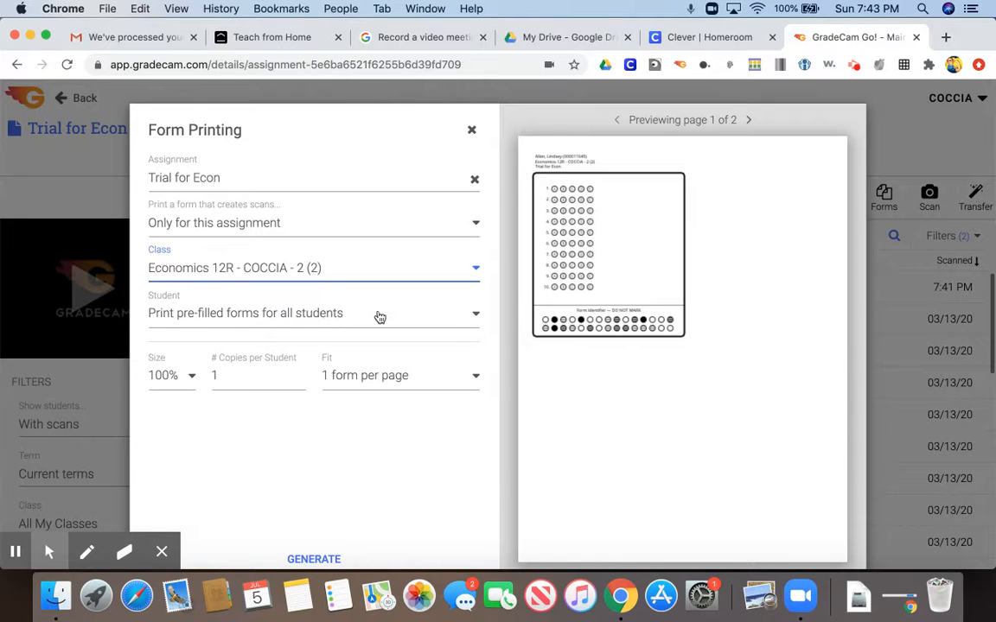
{"action": "left_click", "coordinate": [477, 318]}
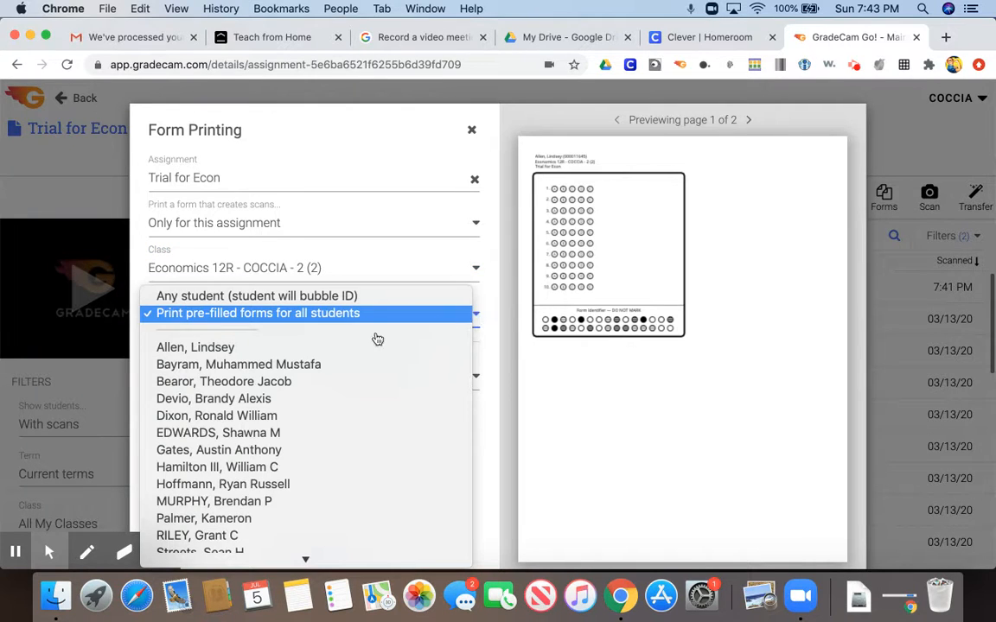
{"action": "left_click", "coordinate": [322, 349]}
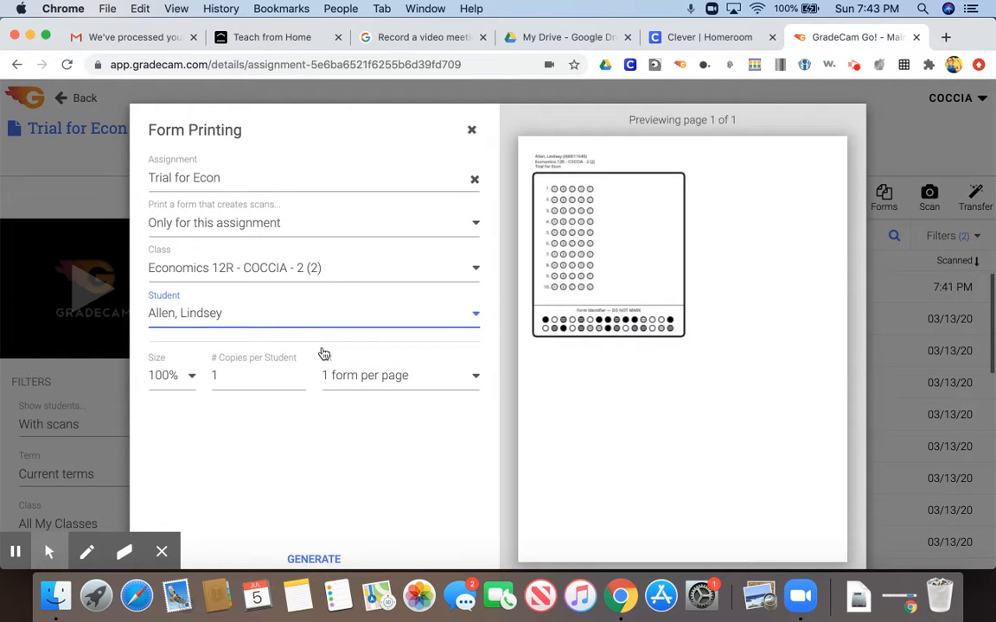
Keep the form size at 100%, generate the student's answer form and open it.
{"action": "left_click", "coordinate": [191, 378]}
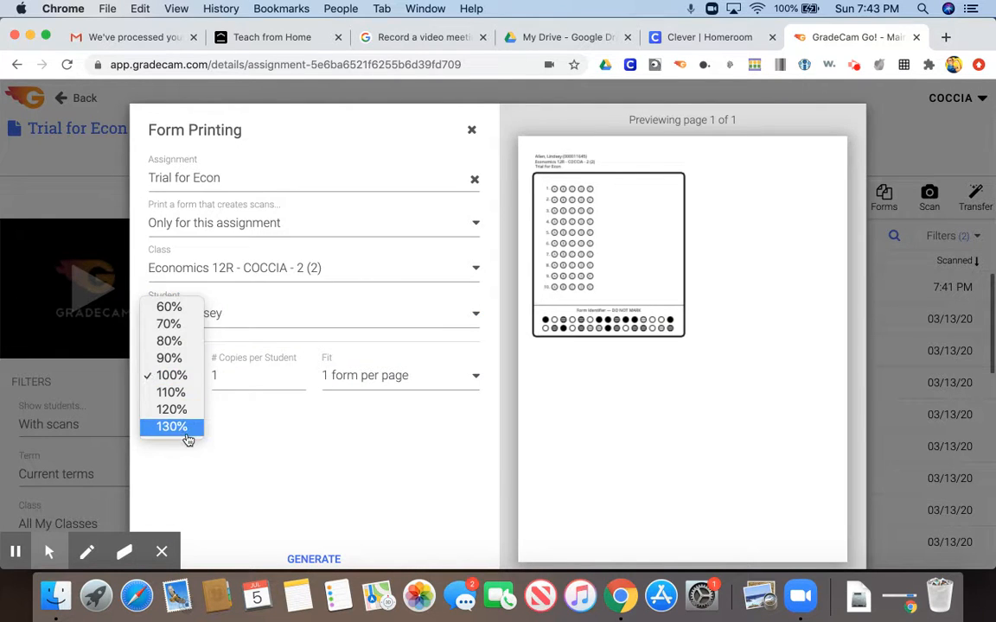
{"action": "left_click", "coordinate": [185, 376]}
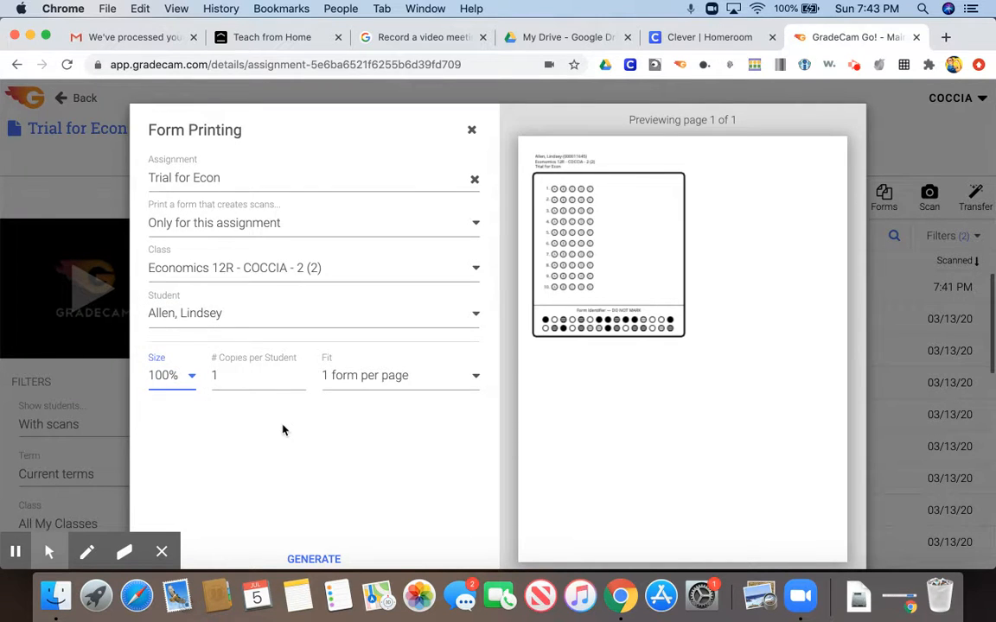
{"action": "scroll", "coordinate": [281, 428], "scroll_direction": "down", "scroll_amount": 2}
{"action": "left_click", "coordinate": [306, 525]}
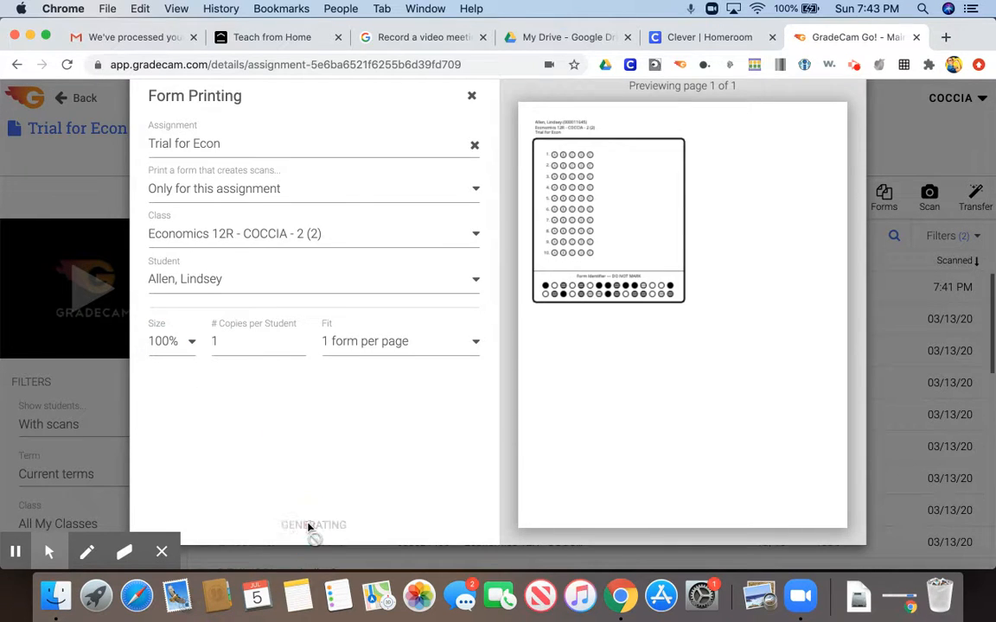
{"action": "left_click", "coordinate": [259, 525]}
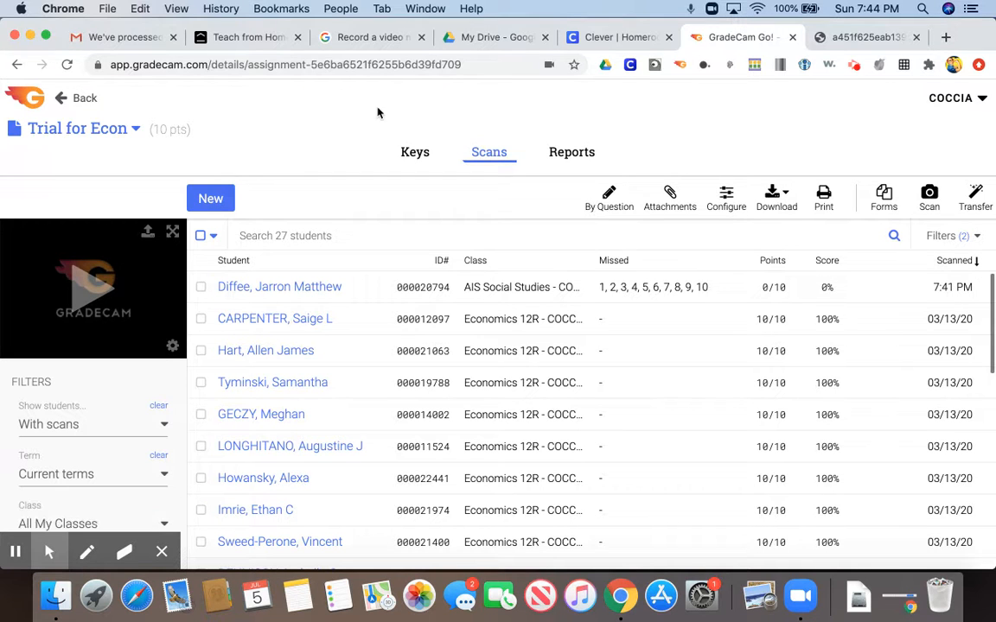
Review the Score Graph and Item Analysis reports of the Trial for Econ assignment.
{"action": "left_click", "coordinate": [578, 158]}
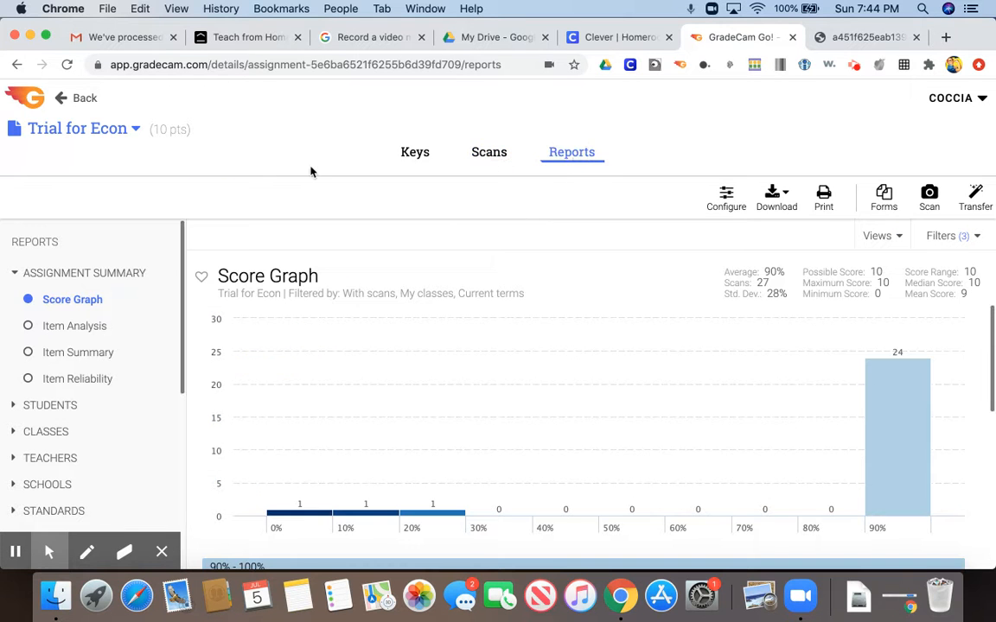
{"action": "scroll", "coordinate": [296, 325], "scroll_direction": "down", "scroll_amount": 5}
{"action": "left_click", "coordinate": [29, 327]}
{"action": "mouse_move", "coordinate": [305, 382]}
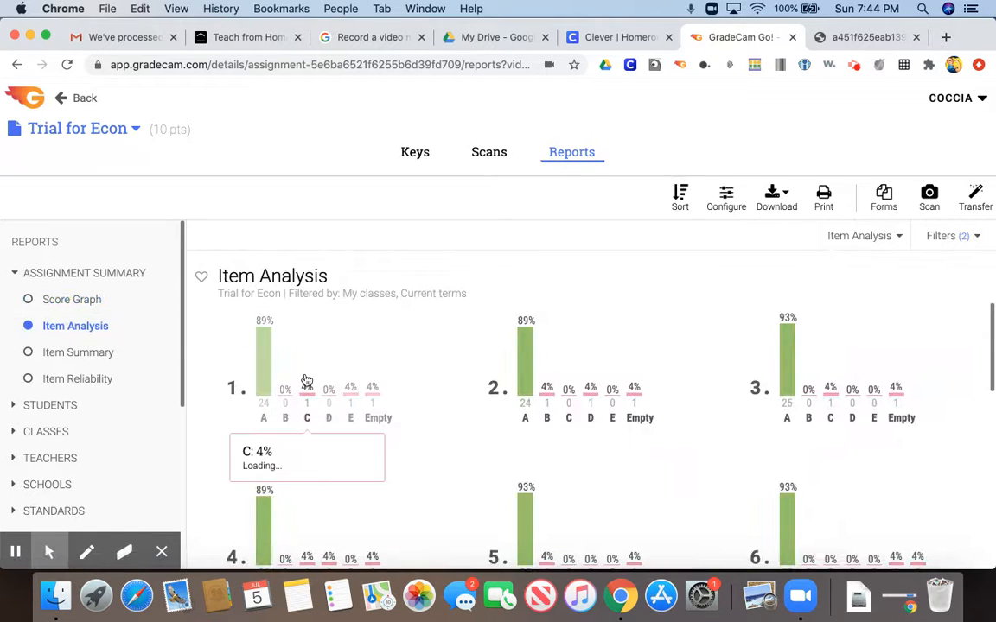
Examine correct and incorrect responses per question in the Item Summary report.
{"action": "left_click", "coordinate": [29, 355]}
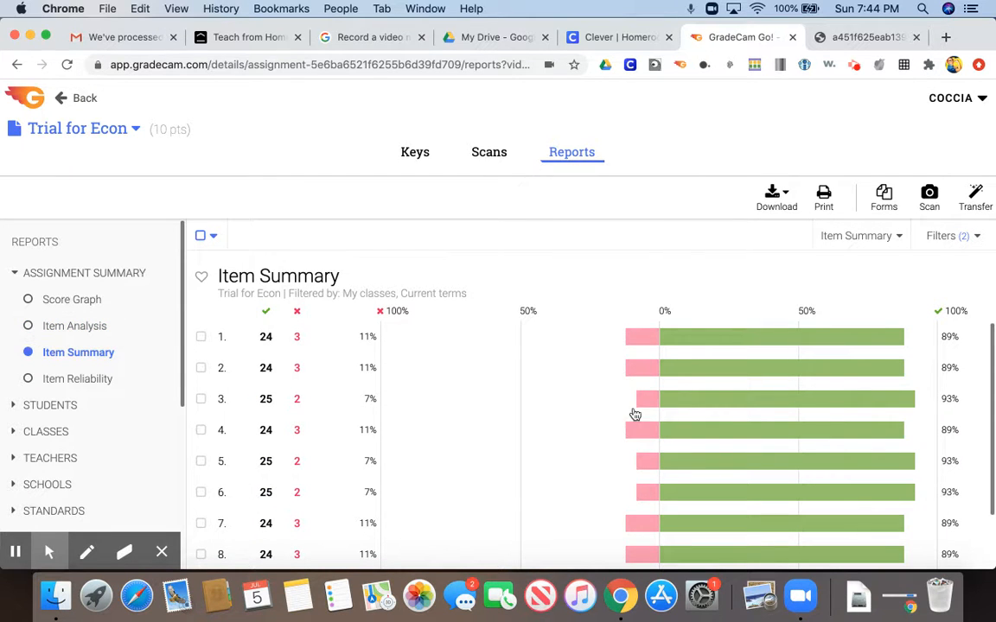
{"action": "scroll", "coordinate": [636, 415], "scroll_direction": "down", "scroll_amount": 2}
{"action": "scroll", "coordinate": [635, 415], "scroll_direction": "up", "scroll_amount": 2}
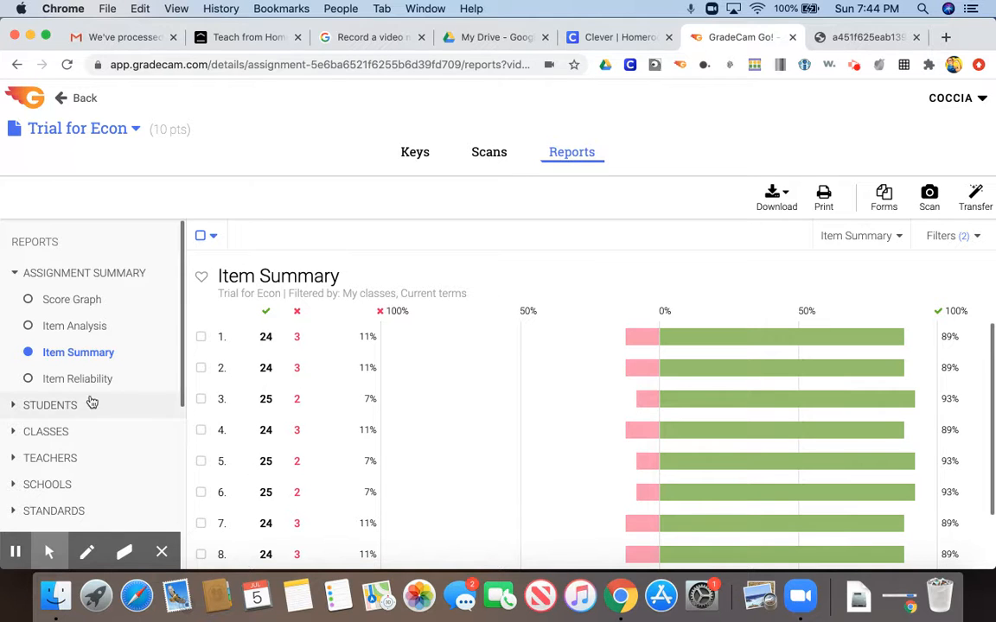
Return to the Item Analysis report and examine the answer distribution through question 10, including who chose E on question 1.
{"action": "left_click", "coordinate": [29, 331]}
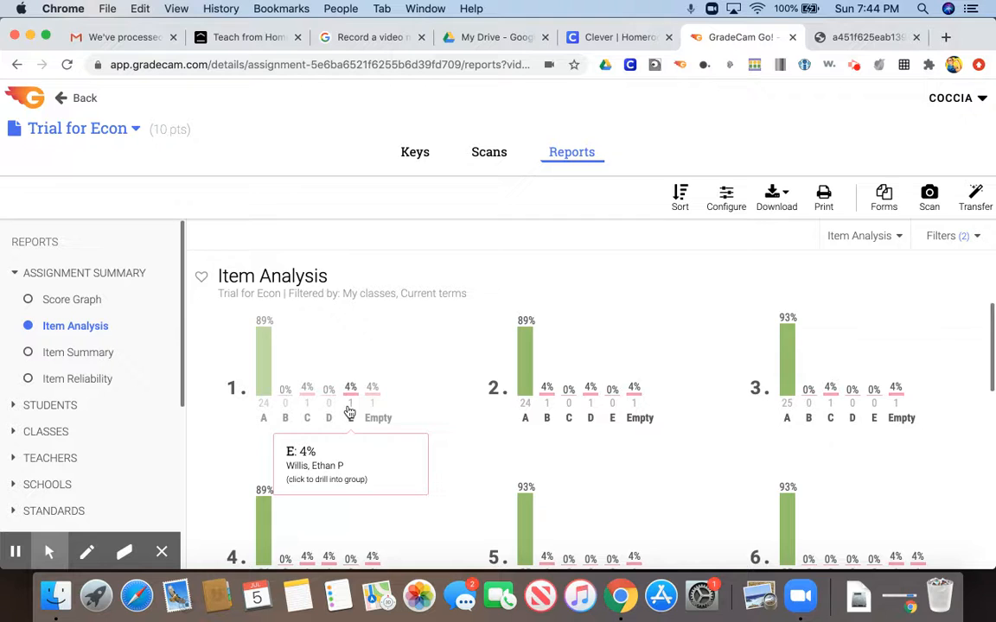
{"action": "scroll", "coordinate": [348, 411], "scroll_direction": "down", "scroll_amount": 3}
{"action": "scroll", "coordinate": [350, 412], "scroll_direction": "down", "scroll_amount": 8}
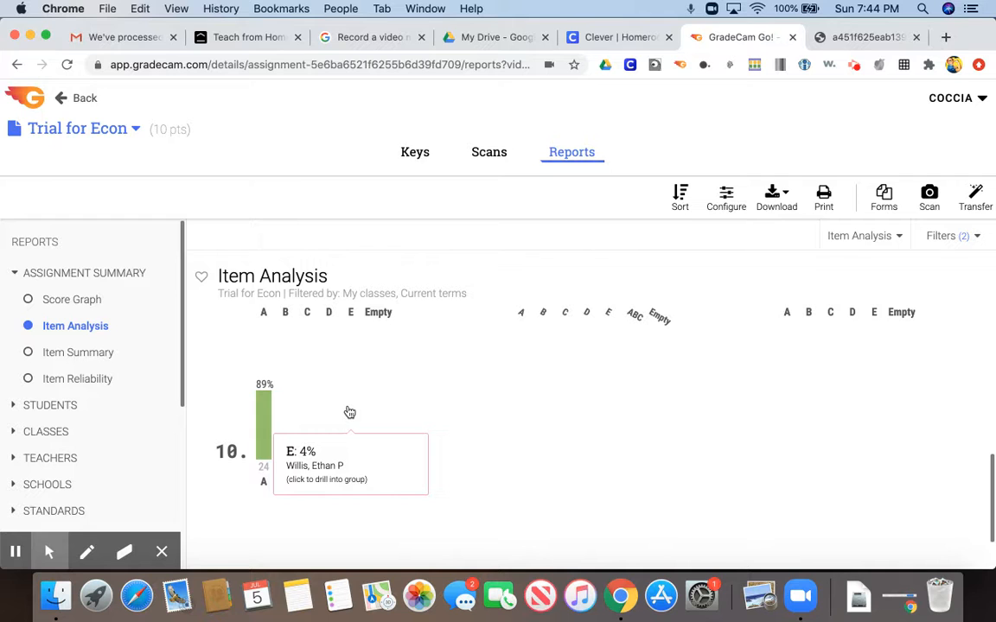
{"action": "scroll", "coordinate": [349, 412], "scroll_direction": "up", "scroll_amount": 10}
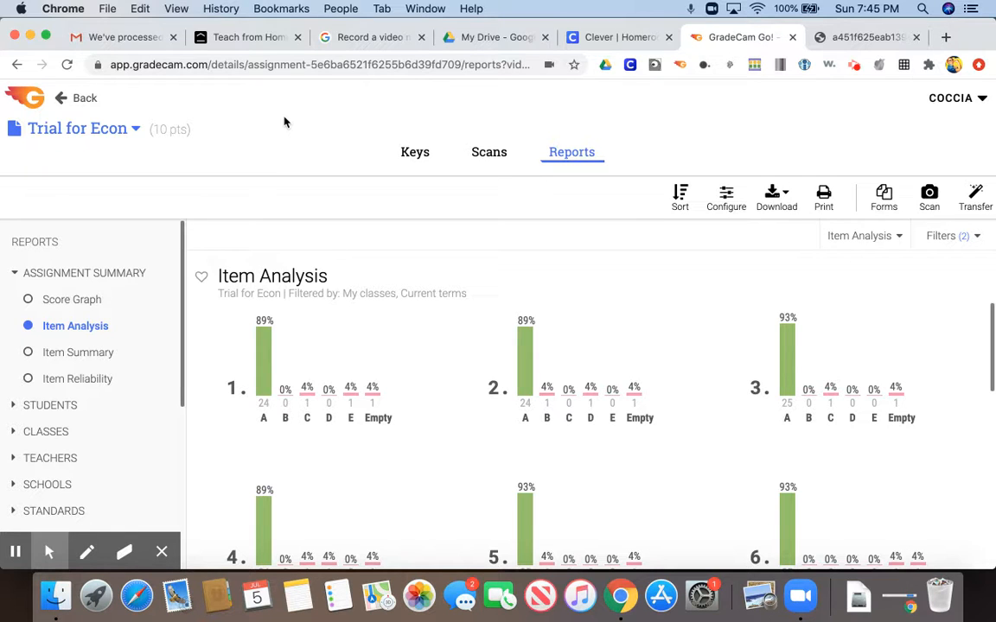
{"action": "left_click", "coordinate": [16, 553]}
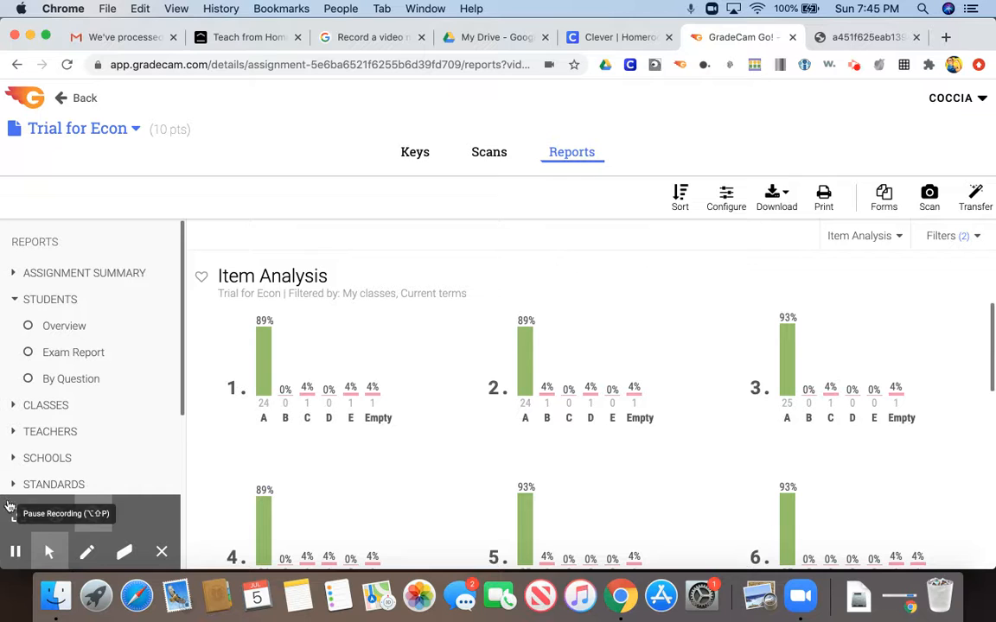
Review the students' Overview and Exam Report for the Trial for Econ assignment, including missed questions and scores.
{"action": "left_click", "coordinate": [62, 328]}
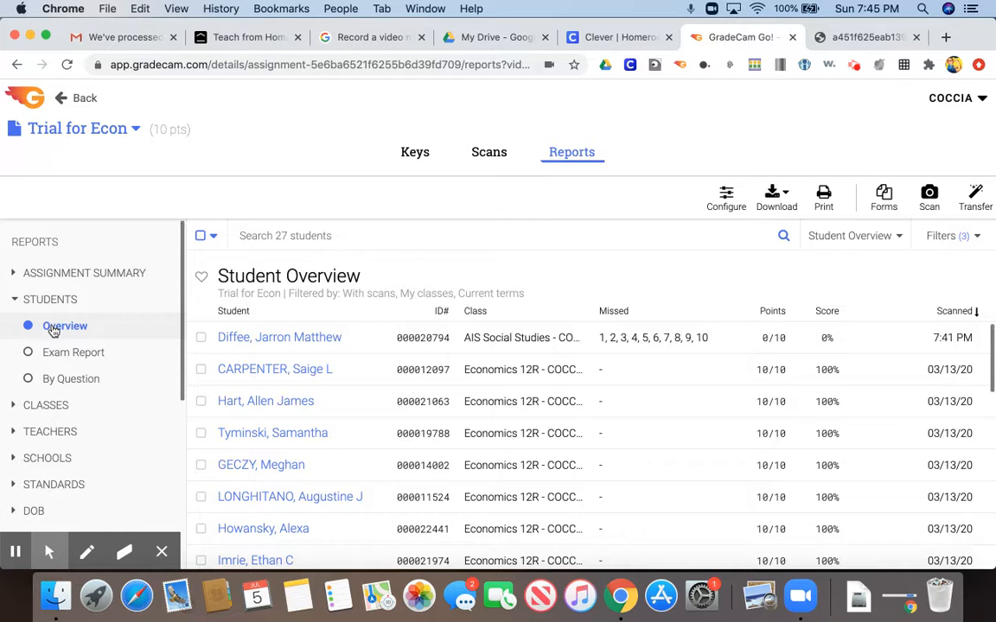
{"action": "scroll", "coordinate": [360, 485], "scroll_direction": "down", "scroll_amount": 3}
{"action": "scroll", "coordinate": [360, 485], "scroll_direction": "down", "scroll_amount": 10}
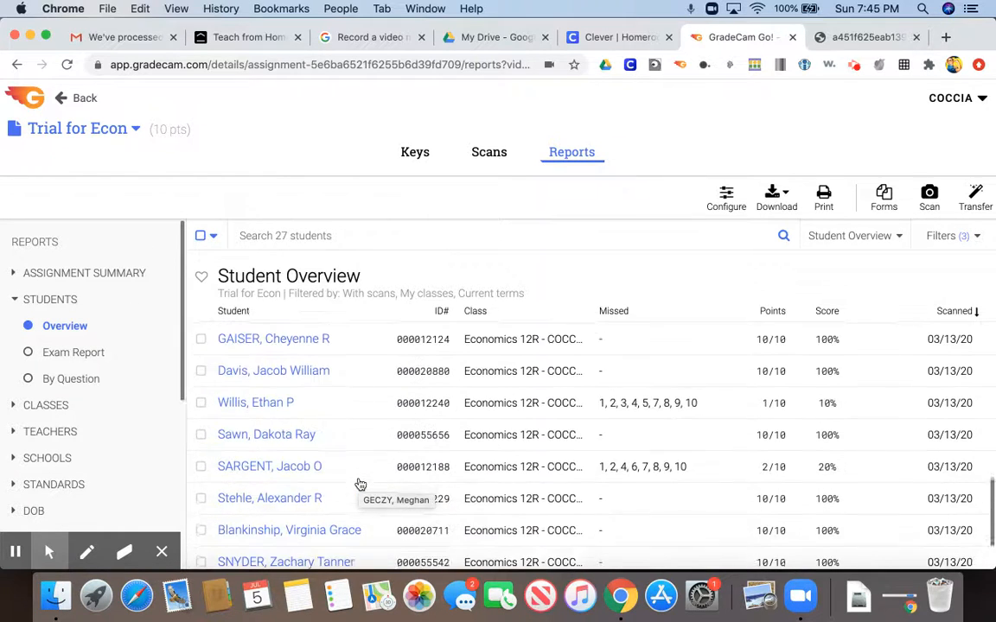
{"action": "scroll", "coordinate": [361, 485], "scroll_direction": "up", "scroll_amount": 10}
{"action": "left_click", "coordinate": [73, 357]}
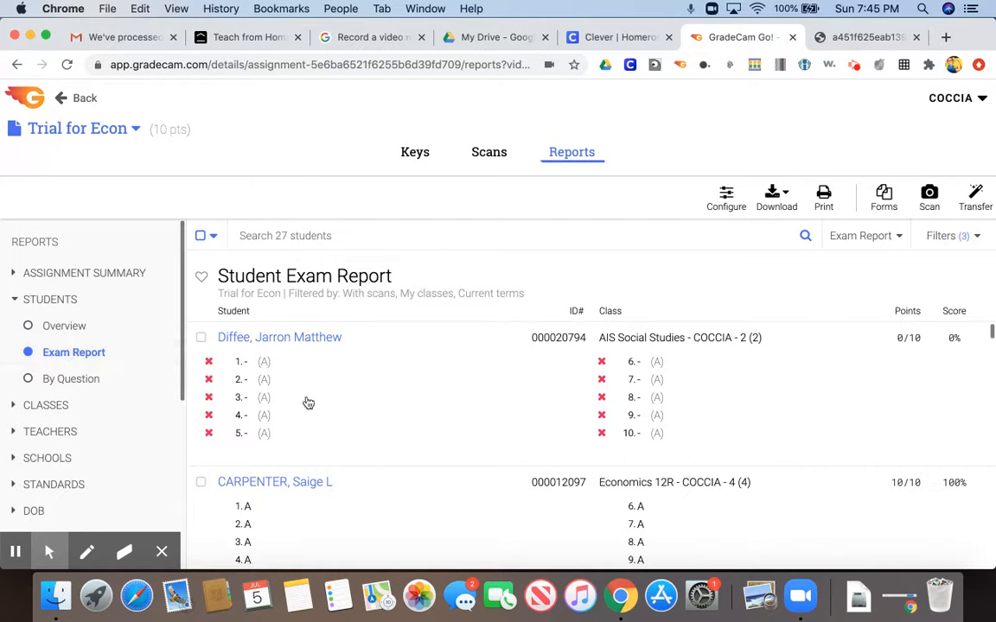
{"action": "scroll", "coordinate": [308, 403], "scroll_direction": "down", "scroll_amount": 10}
{"action": "scroll", "coordinate": [308, 403], "scroll_direction": "up", "scroll_amount": 10}
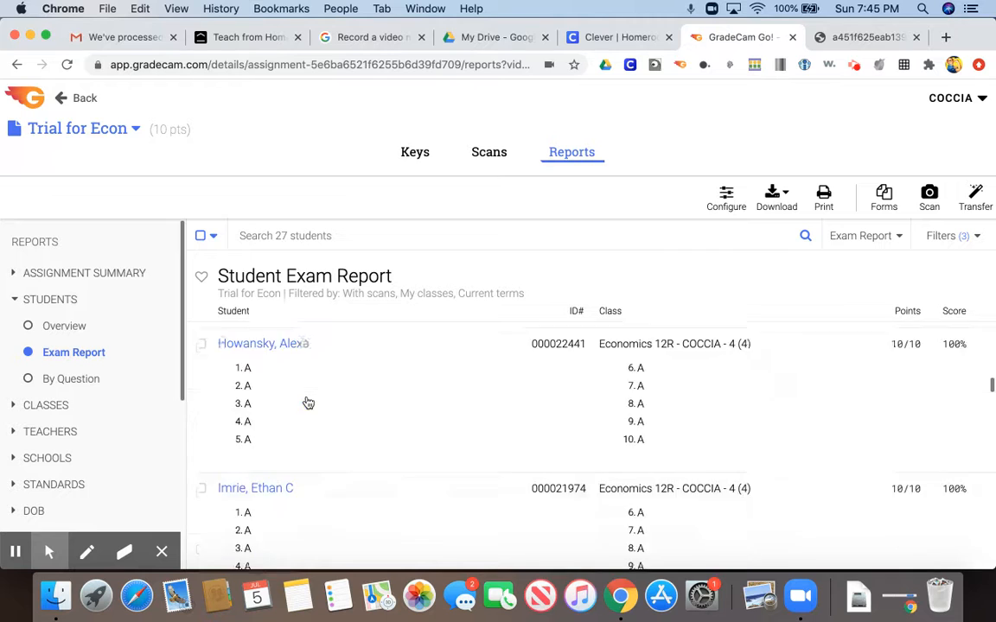
Examine each student's answers to questions 1 through 10 in the Student By Question report.
{"action": "left_click", "coordinate": [75, 381]}
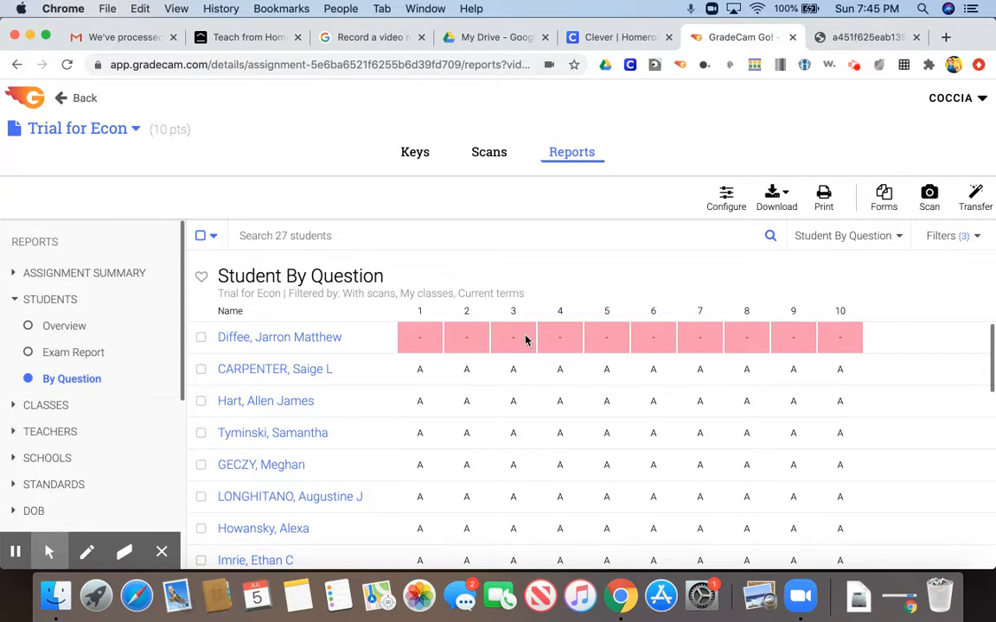
{"action": "scroll", "coordinate": [522, 339], "scroll_direction": "down", "scroll_amount": 5}
{"action": "scroll", "coordinate": [525, 340], "scroll_direction": "down", "scroll_amount": 8}
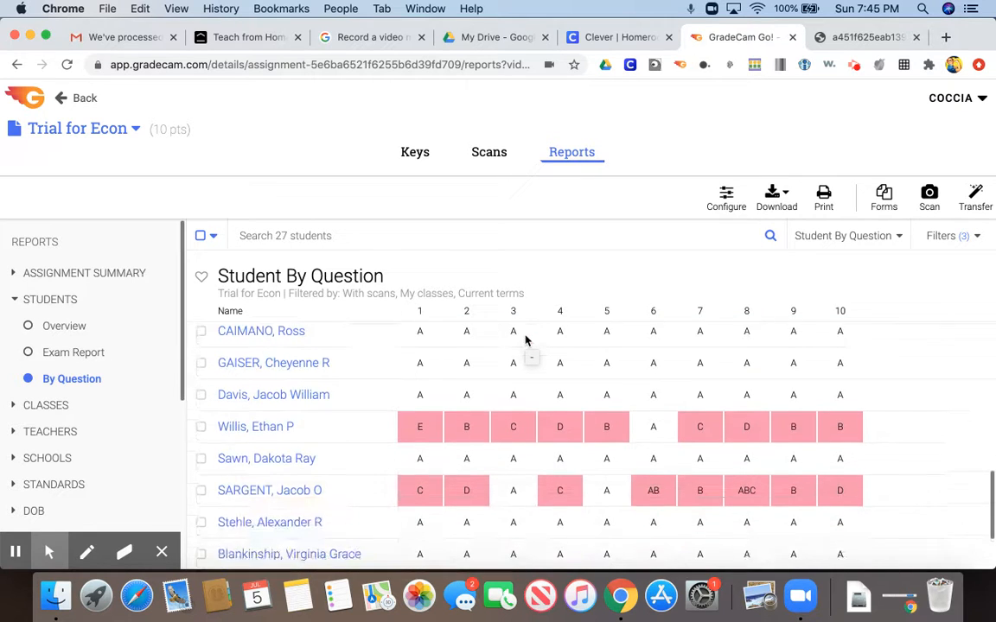
{"action": "scroll", "coordinate": [525, 339], "scroll_direction": "up", "scroll_amount": 12}
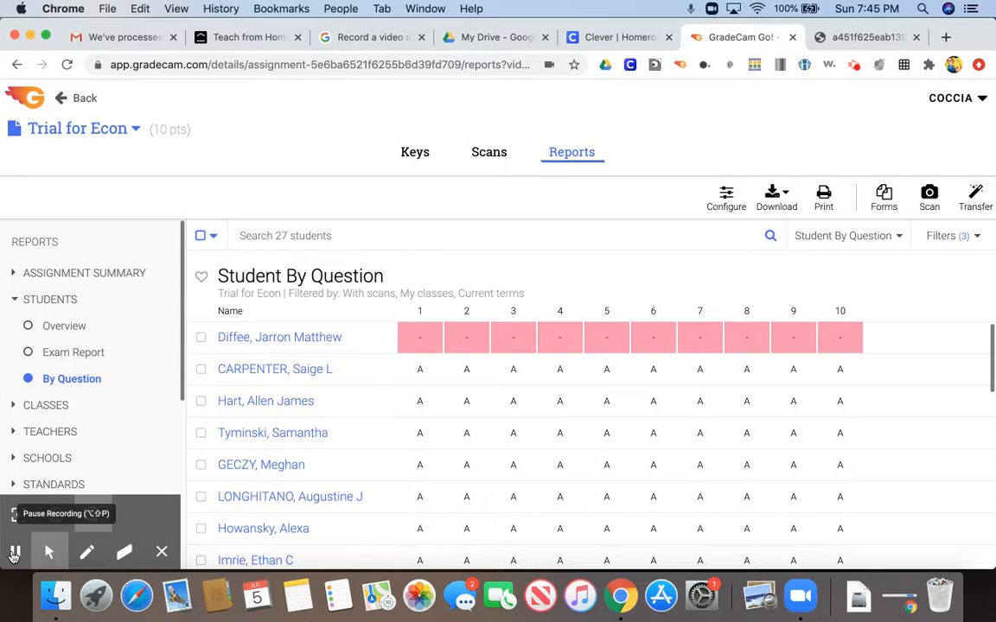
{"action": "left_click", "coordinate": [14, 556]}
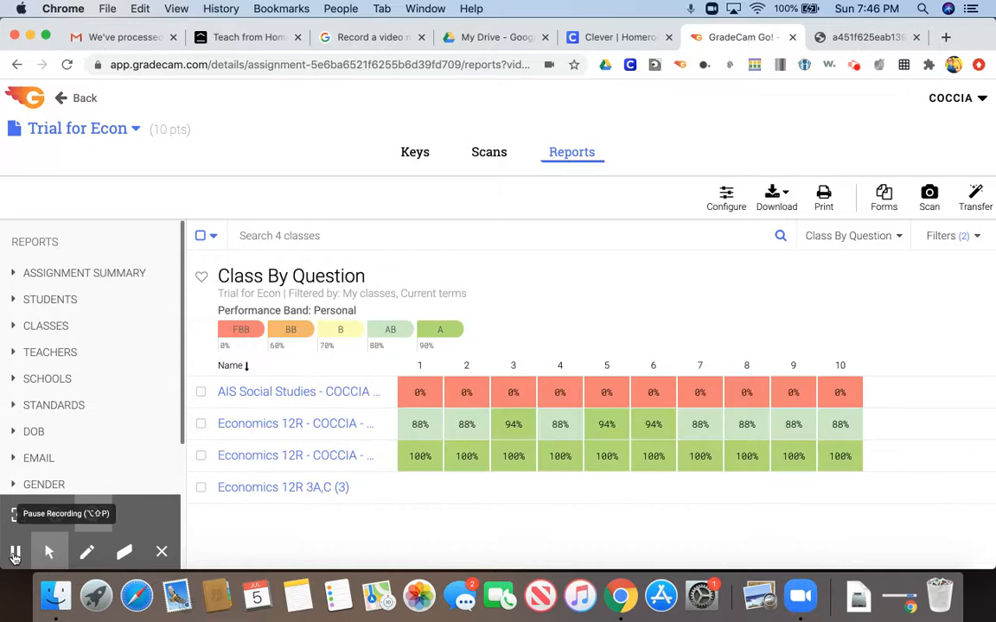
Review the Overview and By Question reports for the classes that took Trial for Econ.
{"action": "left_click", "coordinate": [53, 329]}
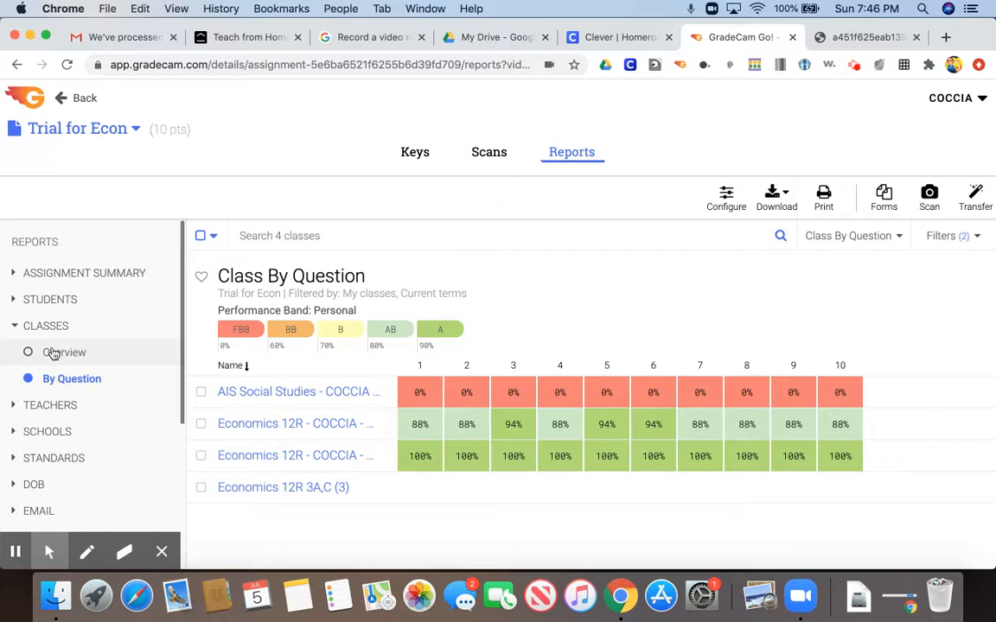
{"action": "left_click", "coordinate": [54, 354]}
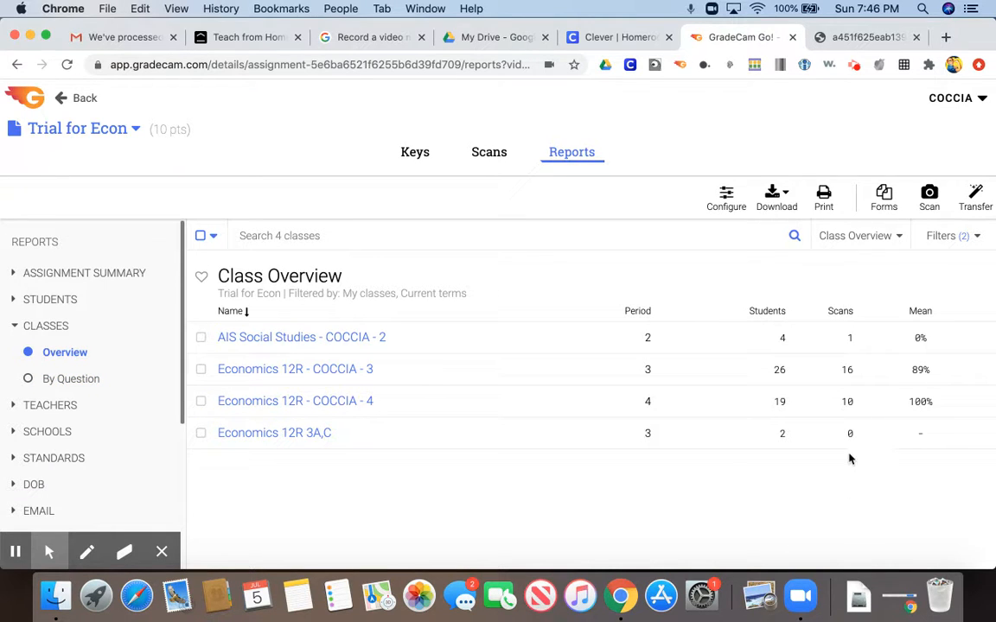
{"action": "left_click", "coordinate": [102, 380]}
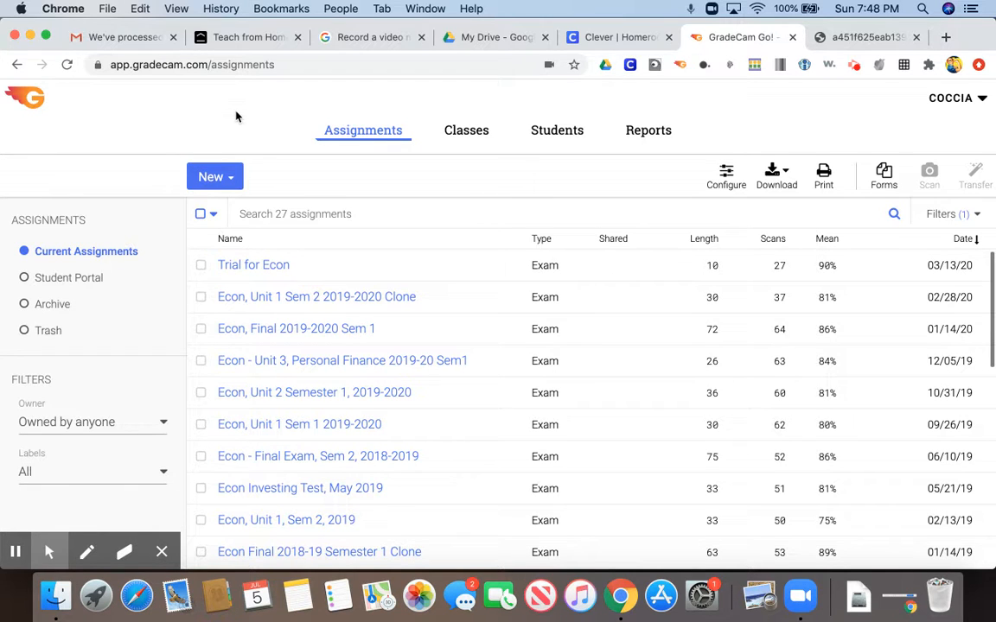
Create a new multiple-question assignment named AP workshop.
{"action": "left_click", "coordinate": [230, 178]}
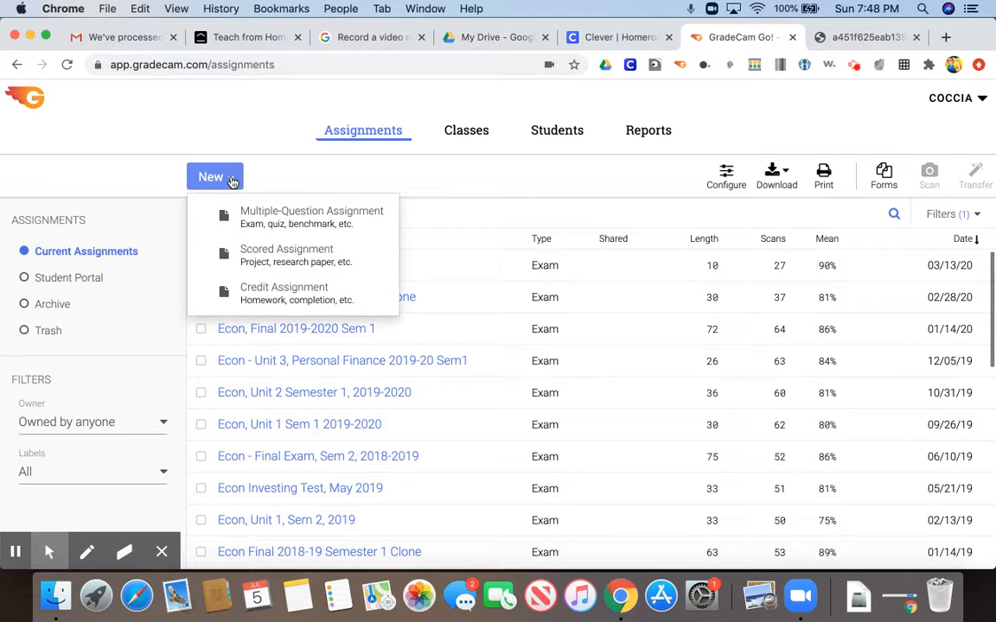
{"action": "left_click", "coordinate": [242, 214]}
{"action": "type", "text": "AP workshop"}
{"action": "left_click", "coordinate": [661, 407]}
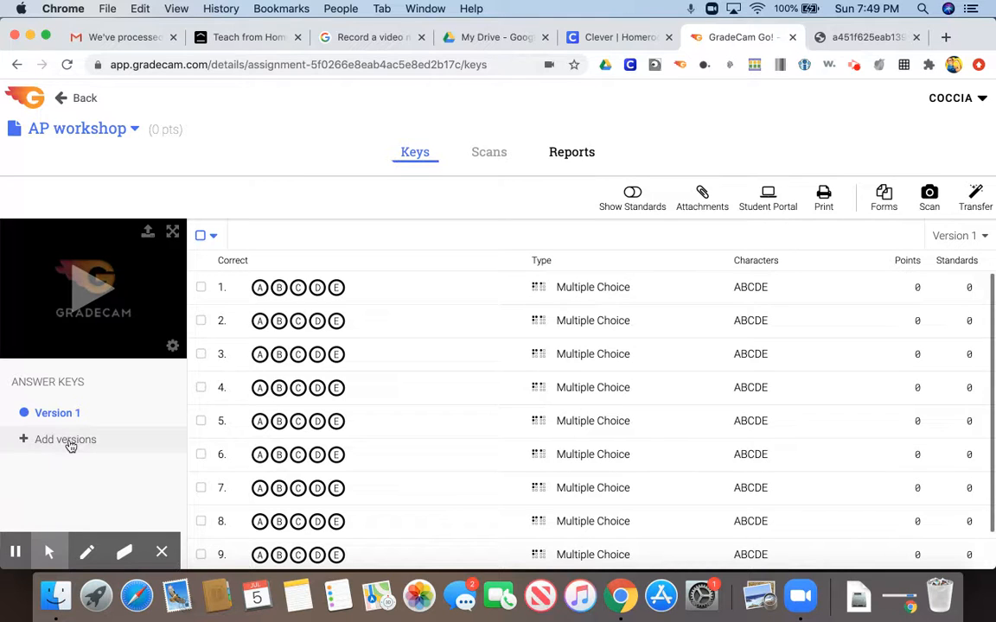
Add extra answer key versions to the AP workshop assignment and open the Version 2 key.
{"action": "left_click", "coordinate": [66, 440]}
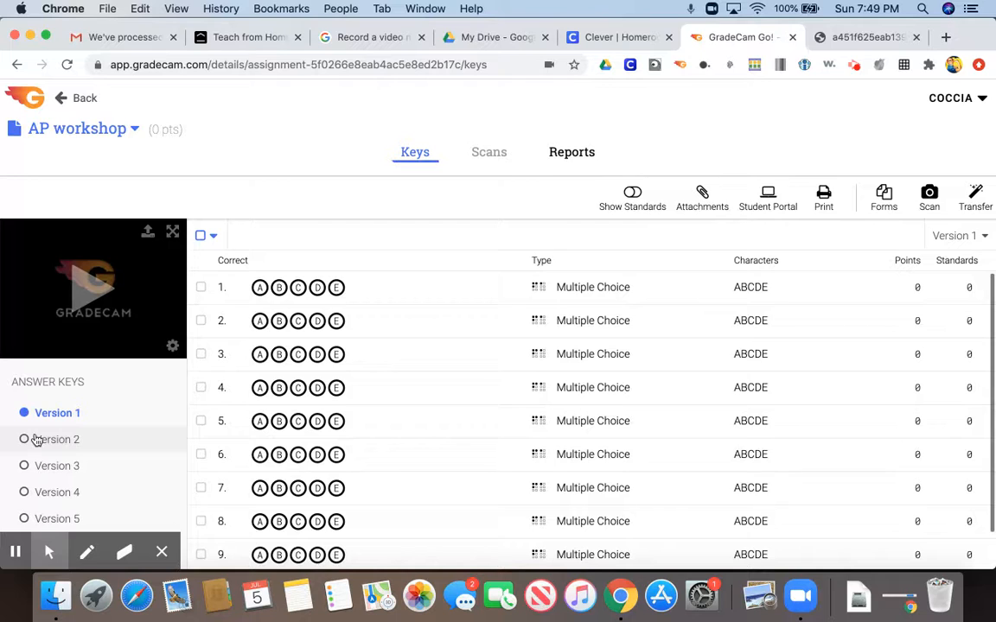
{"action": "left_click", "coordinate": [35, 439]}
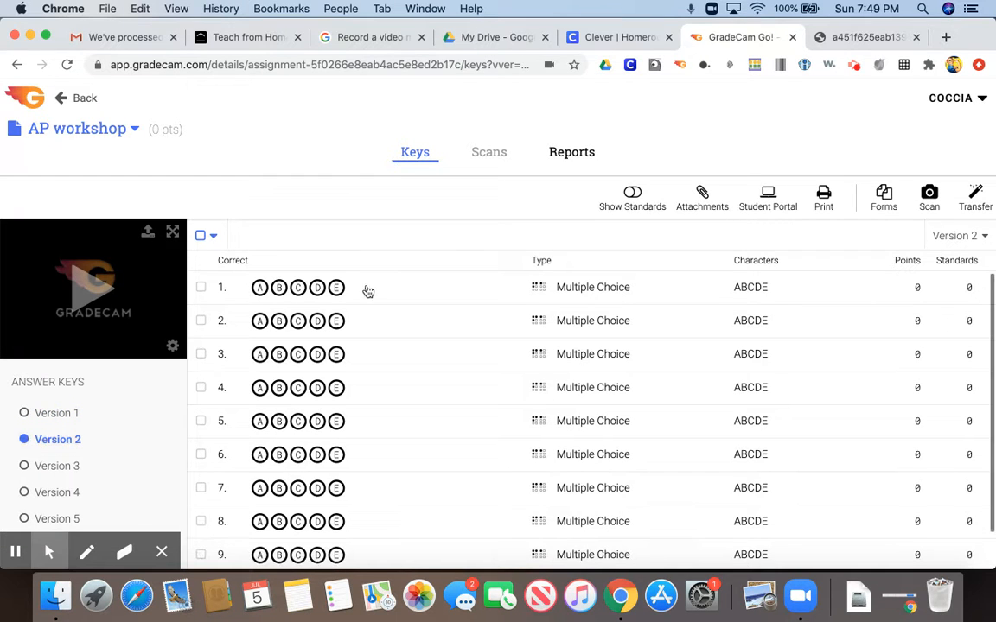